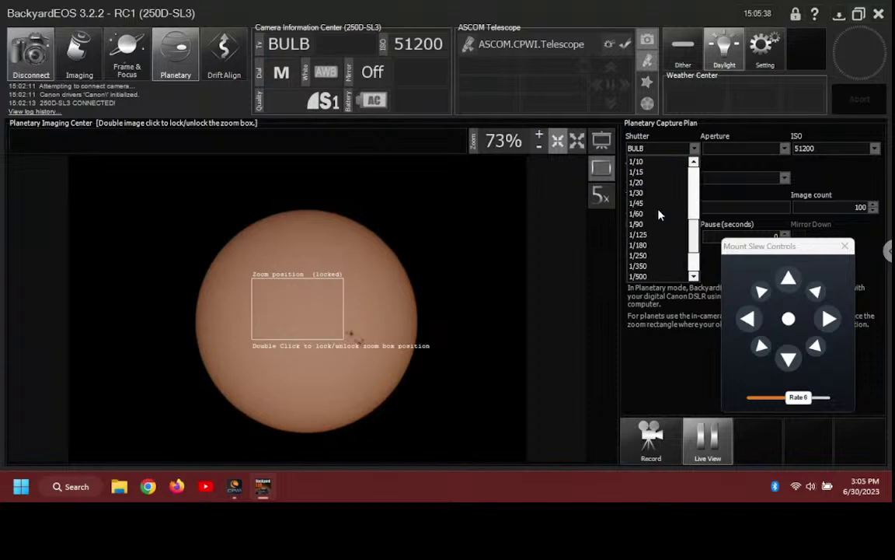
Set the planetary capture exposure to a 1/3000 shutter and ISO 800.
scroll(655, 218, down, 2)
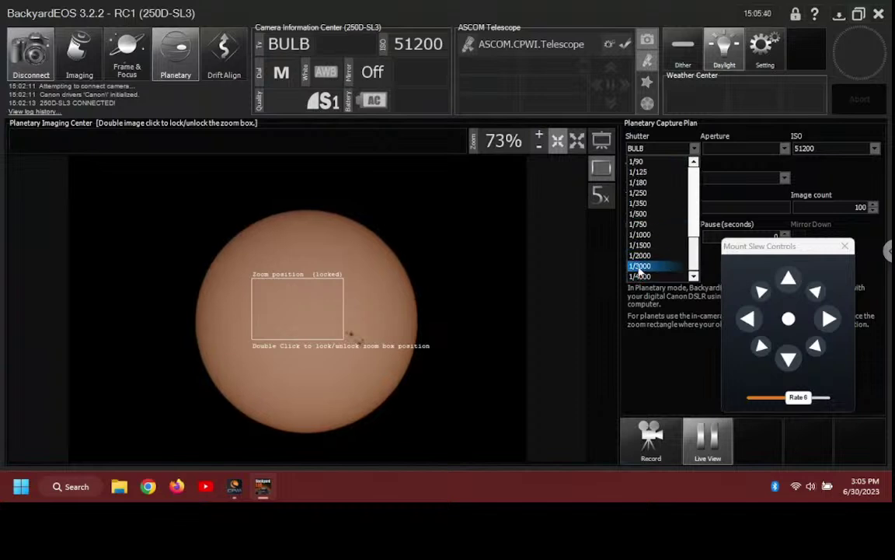
click(639, 266)
click(848, 150)
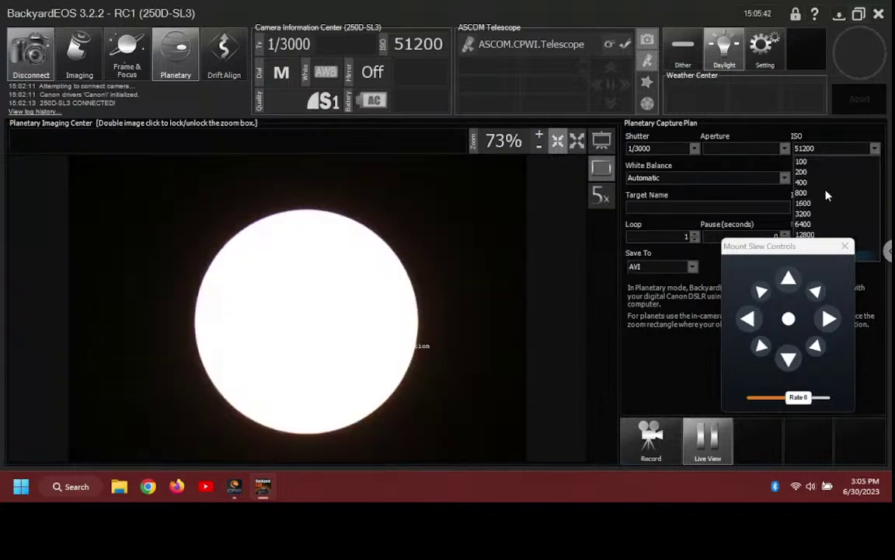
click(802, 192)
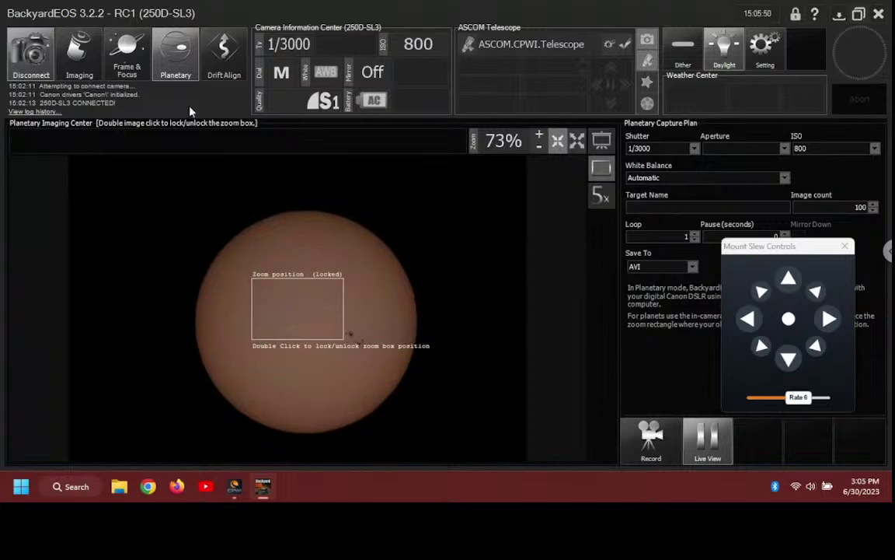
Raise the image count to 1000 and record the full solar disk, keeping the mount slew window clear of the capture settings.
click(875, 204)
click(874, 204)
click(875, 204)
click(874, 204)
click(874, 203)
click(874, 204)
click(875, 204)
click(874, 204)
click(874, 204)
drag(772, 252, 800, 299)
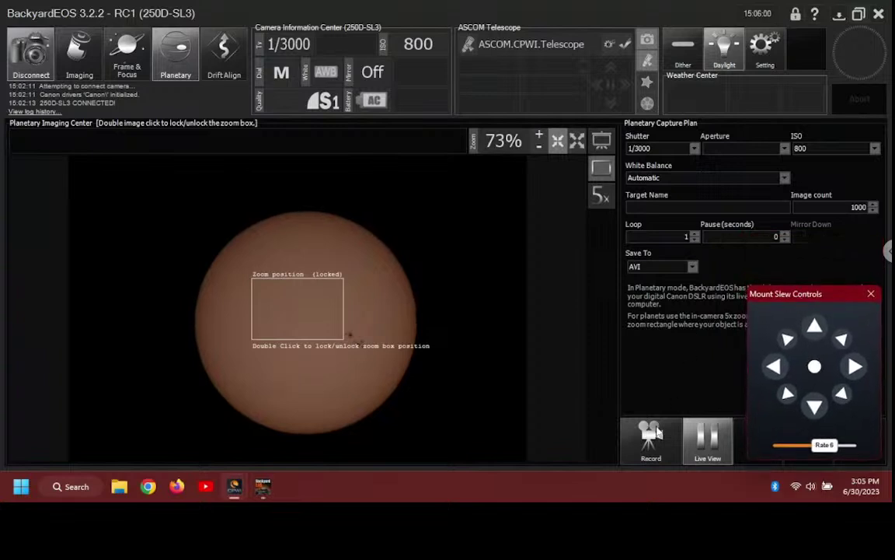
click(652, 439)
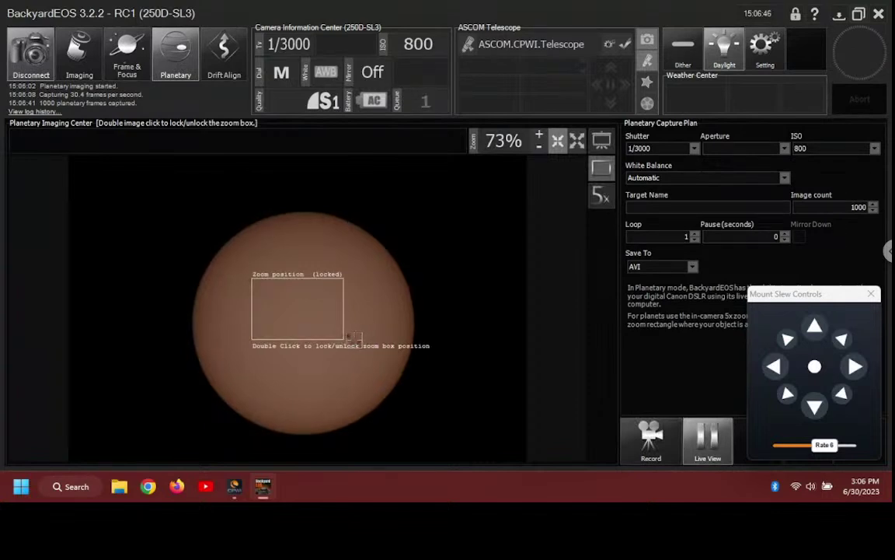
Lock the zoom box over the large sunspot group and magnify the live view to 10x.
double_click(351, 337)
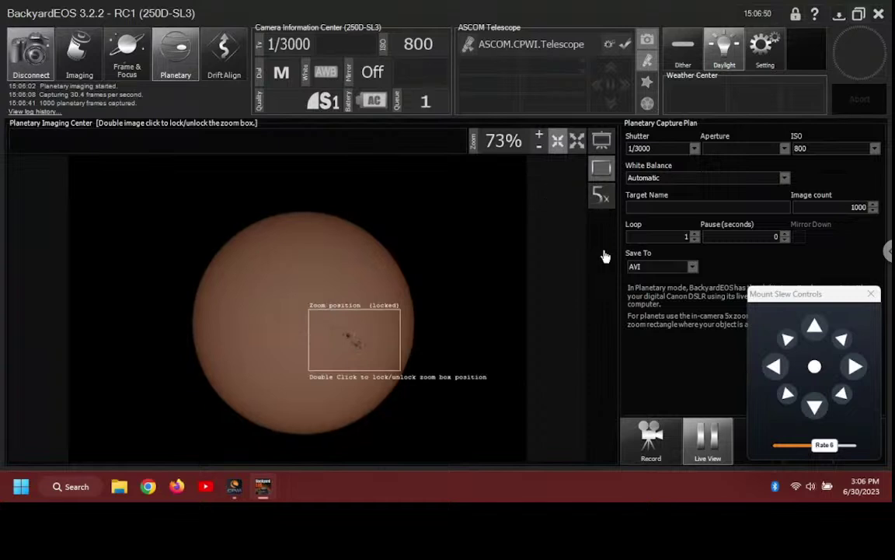
click(602, 223)
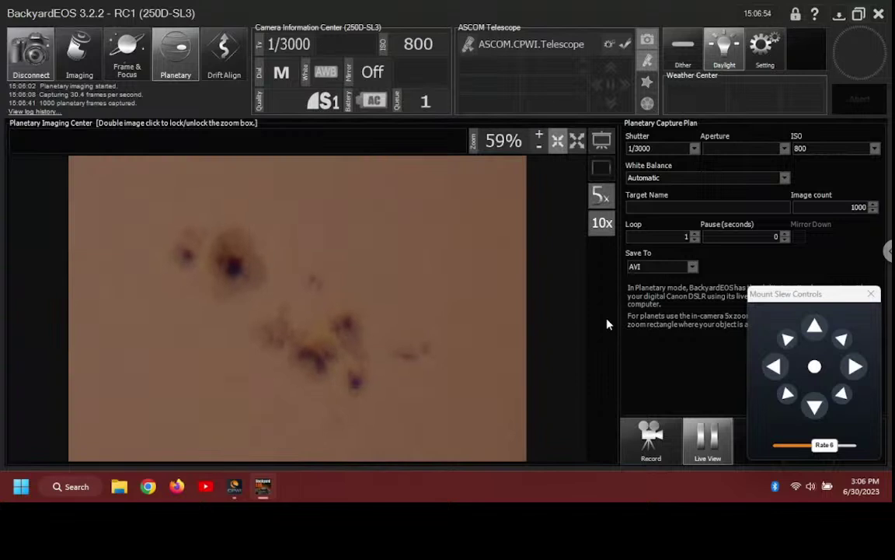
Enter Sunspot 3354 as the target name, record the magnified sunspot group, and end the capture early.
click(656, 208)
text(S)
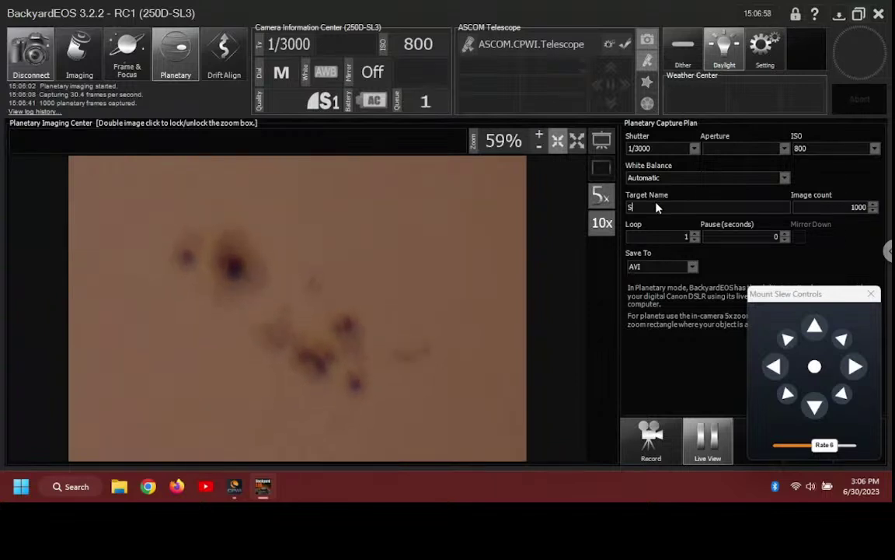
text(unspot 3354)
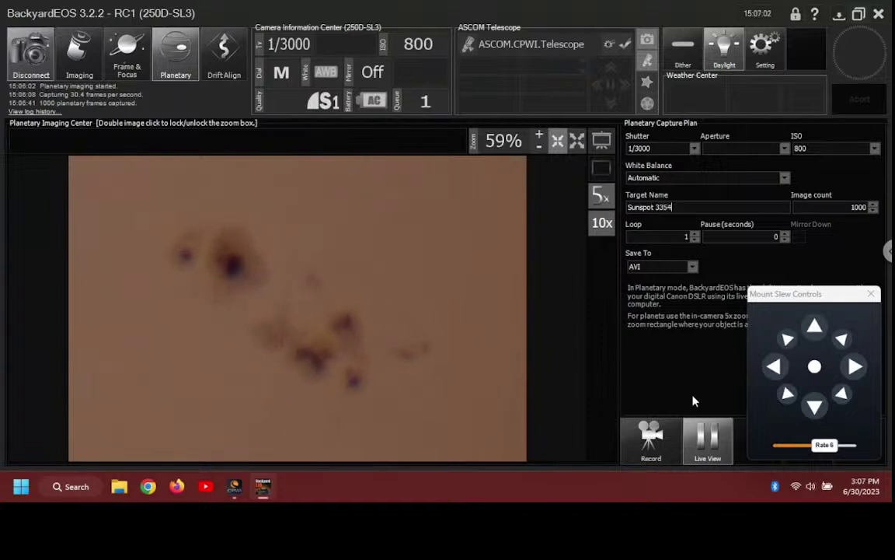
click(650, 440)
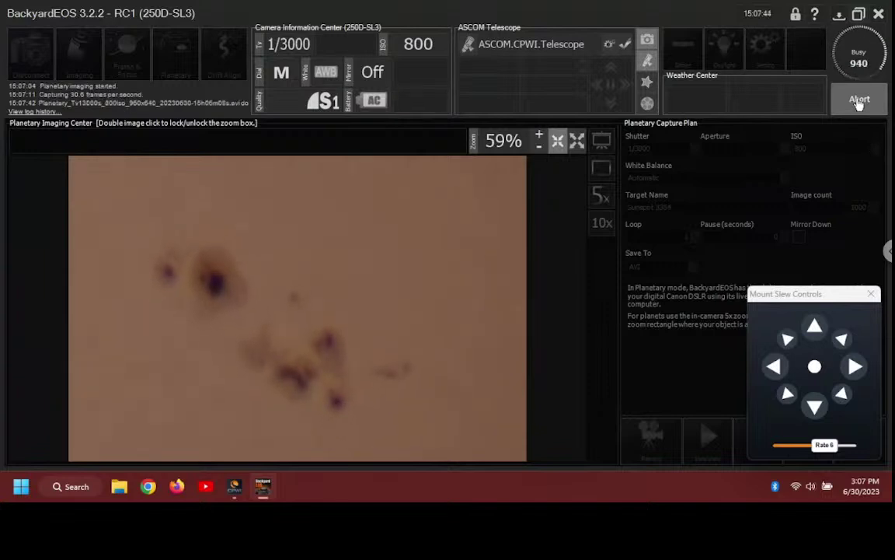
click(859, 101)
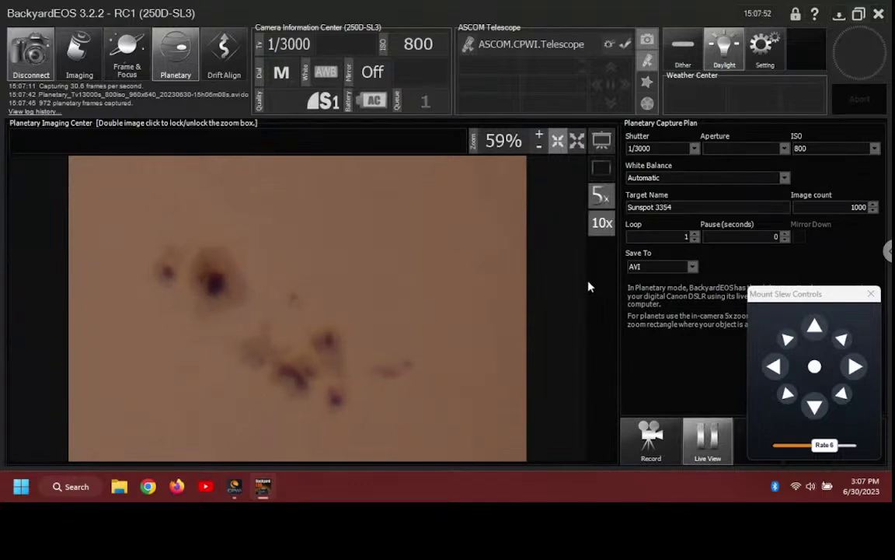
Examine the magnified sunspot group in the full-screen live view, and return to the capture screen.
click(602, 141)
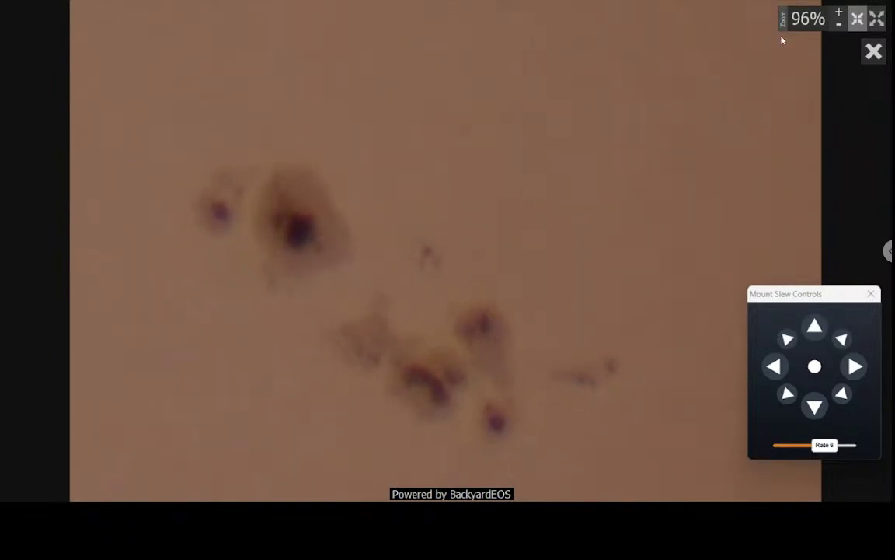
click(874, 52)
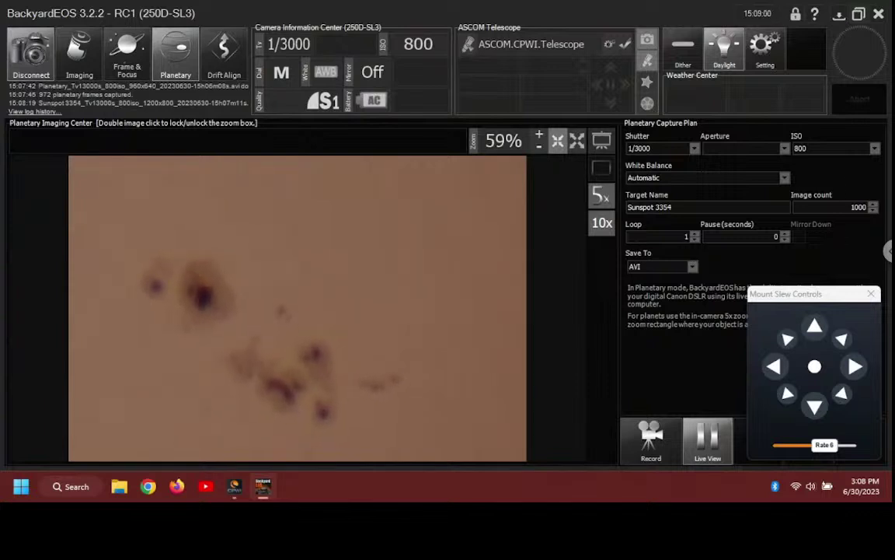
Relock the zoom box over the small faint spot on the opposite side of the solar disk and magnify it to 10x.
click(606, 200)
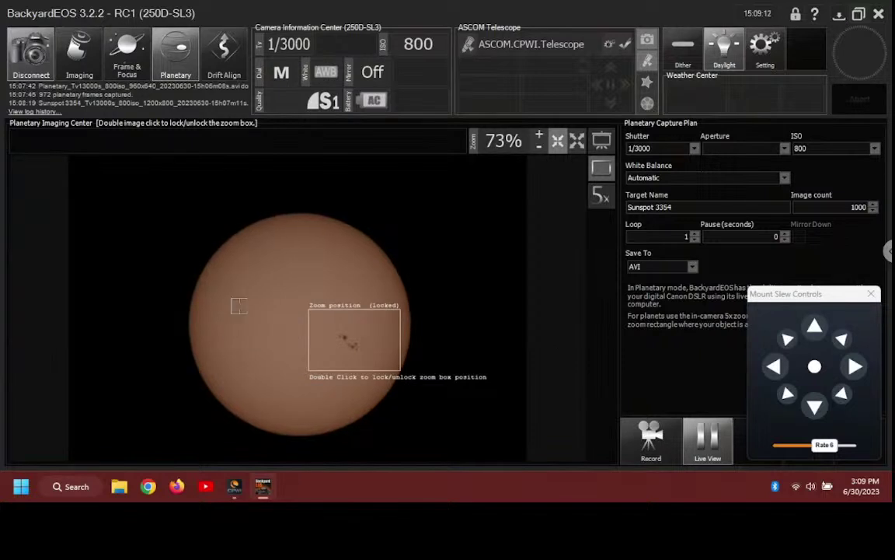
double_click(240, 307)
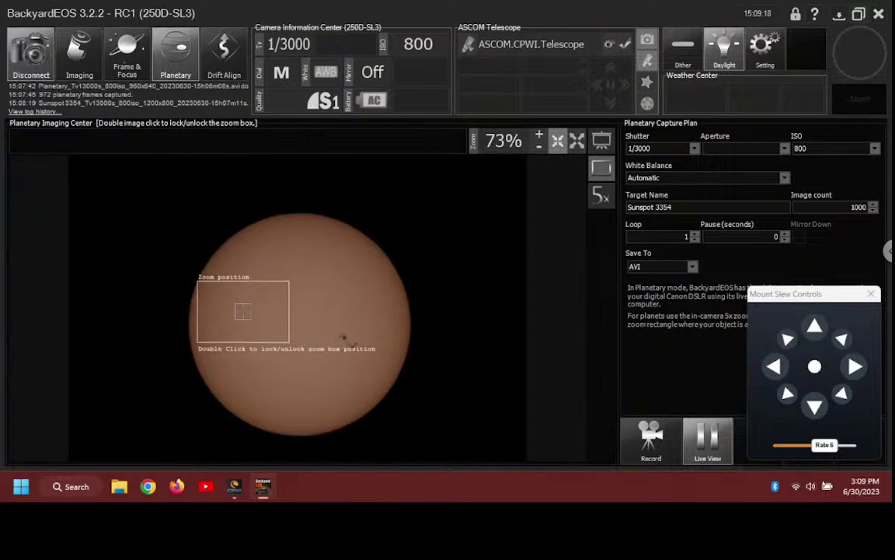
double_click(244, 313)
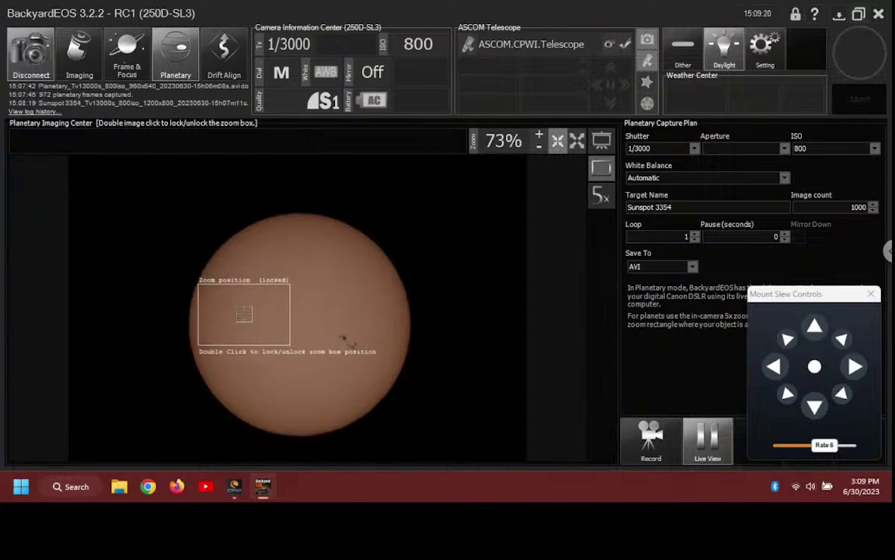
click(602, 198)
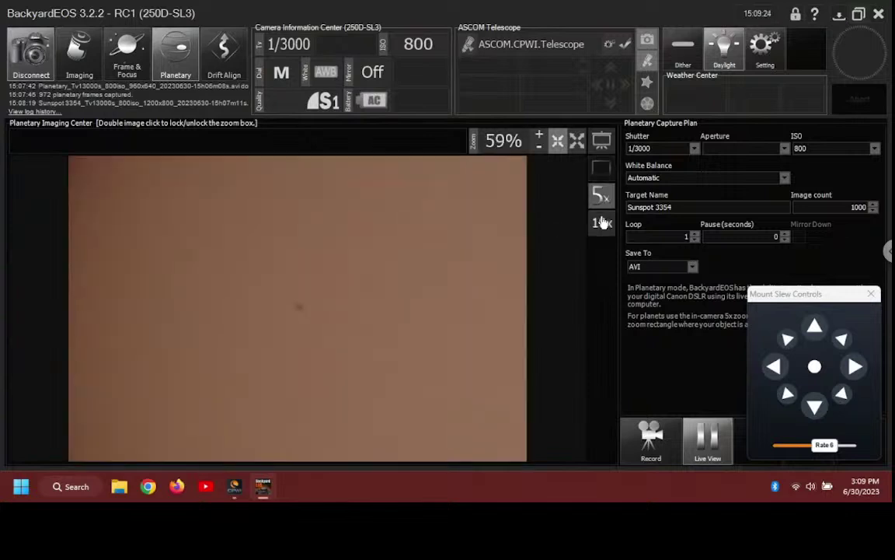
click(604, 224)
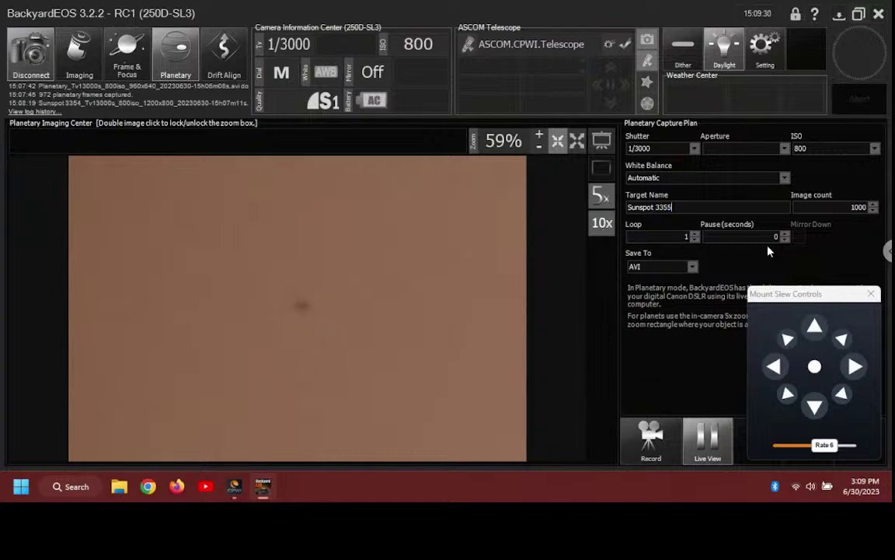
Change the target name to Sunspot 3355, record the small spot, and end the capture early.
text(5)
click(653, 440)
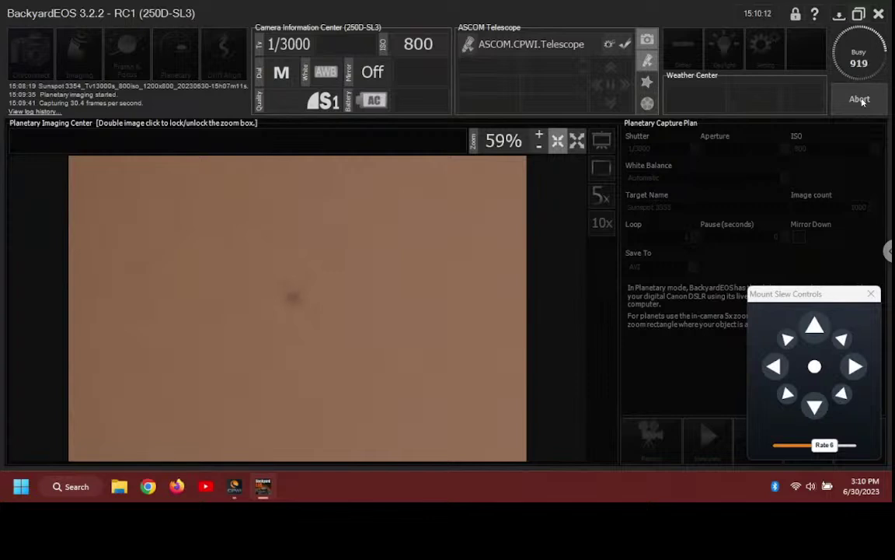
click(860, 99)
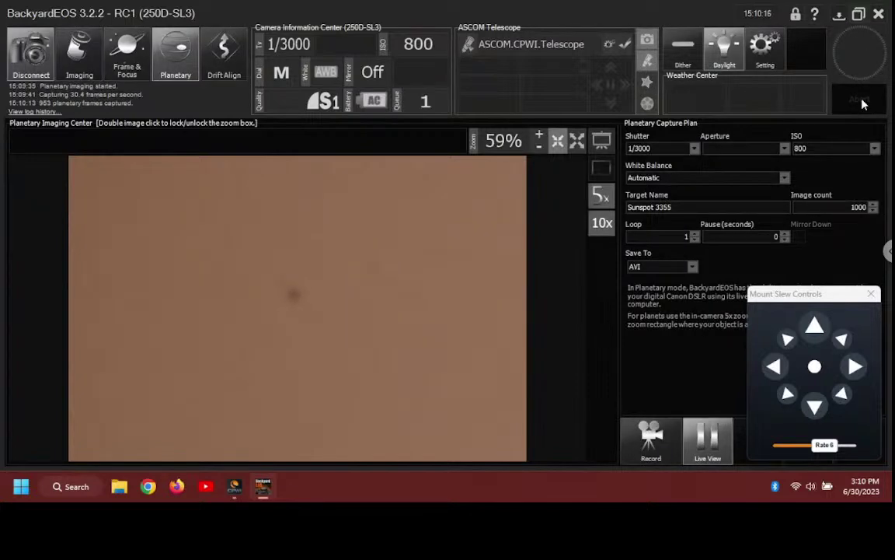
Slew the mount to reposition the whole solar disk in the full-screen live view, and move the slew controls out of the way.
click(602, 199)
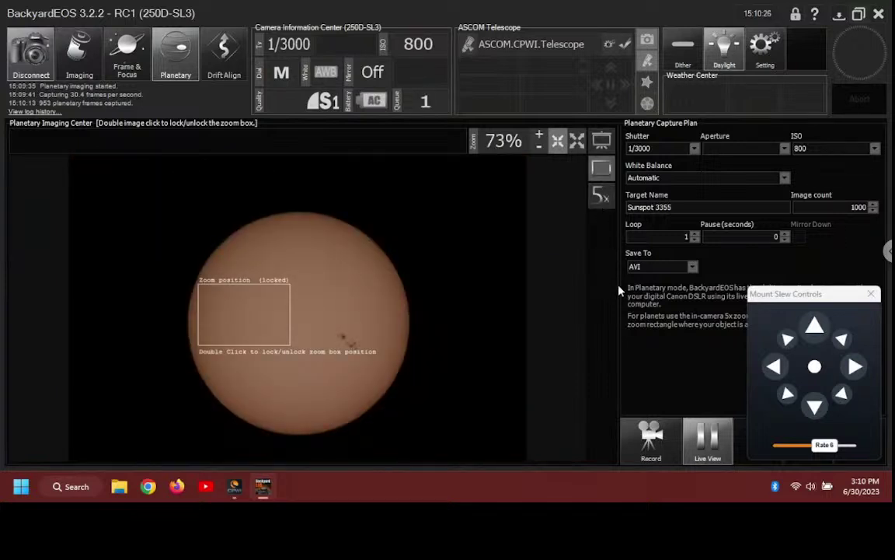
click(603, 143)
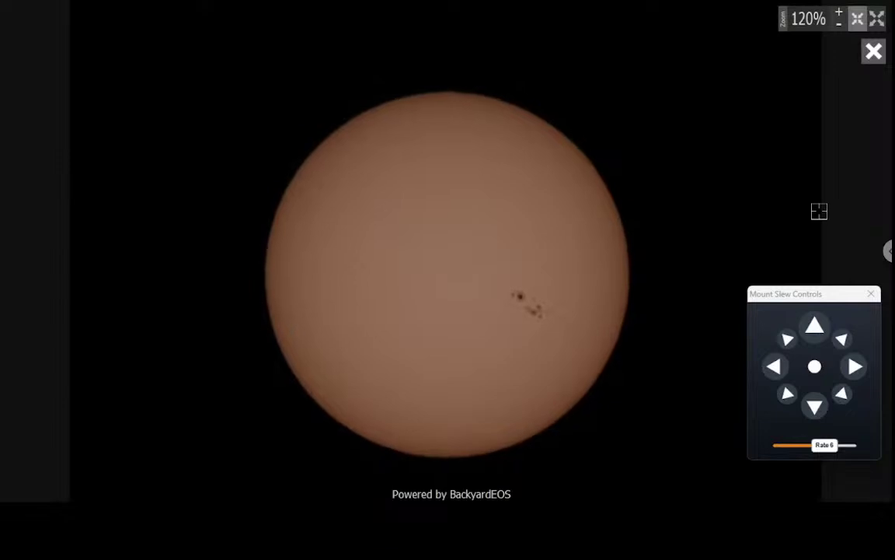
drag(767, 298, 838, 430)
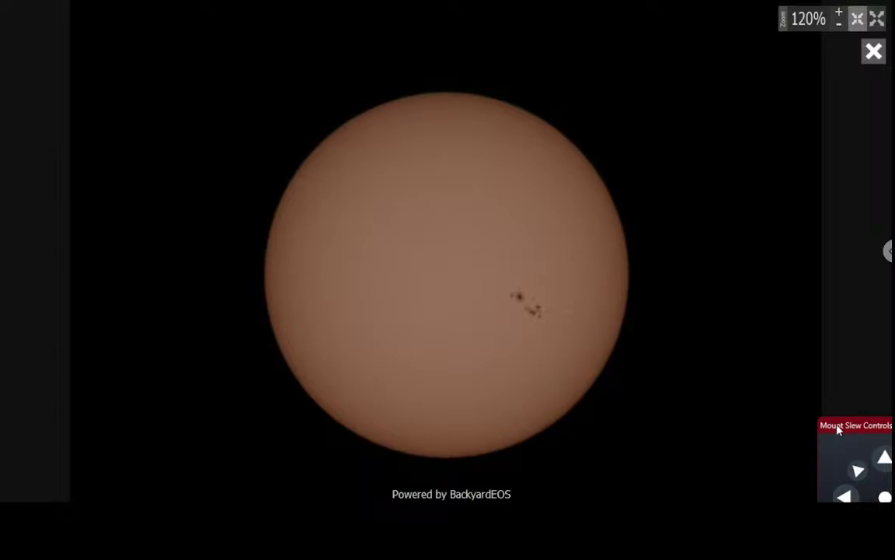
drag(839, 430, 776, 295)
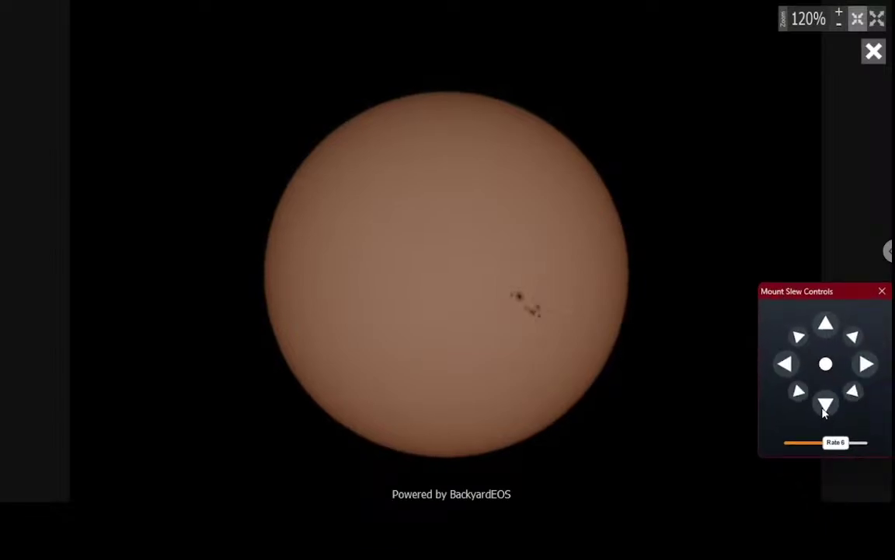
click(827, 409)
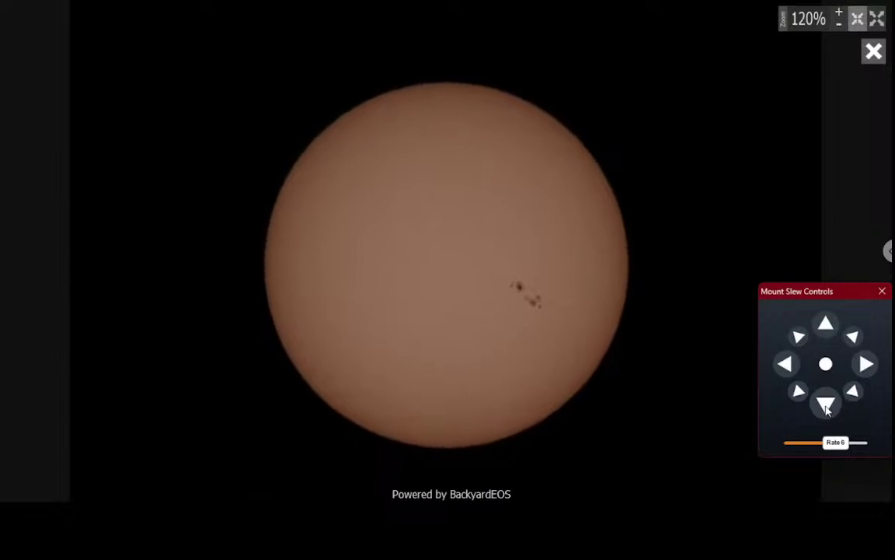
click(827, 408)
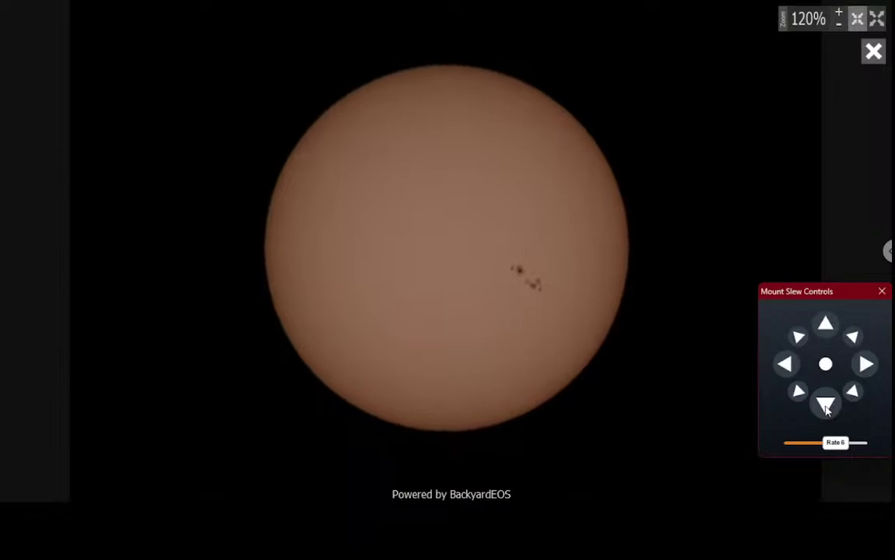
drag(788, 292, 843, 457)
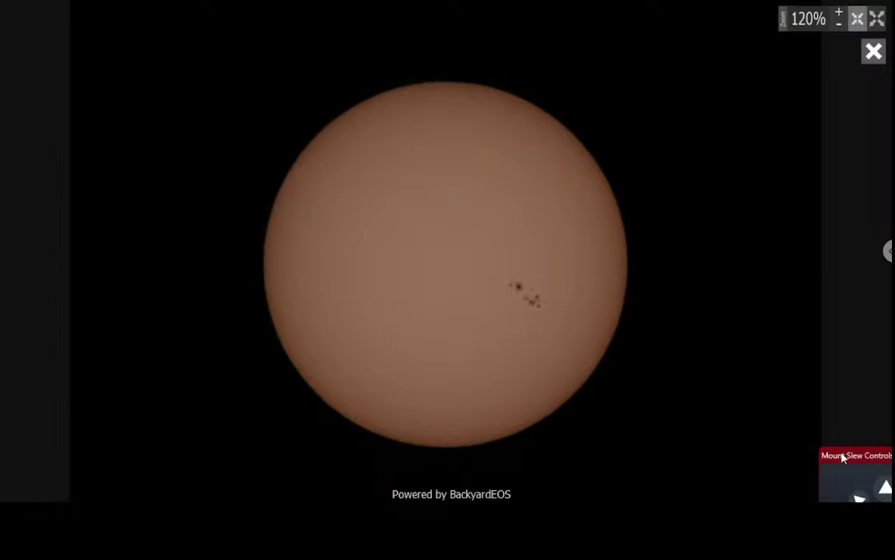
click(873, 52)
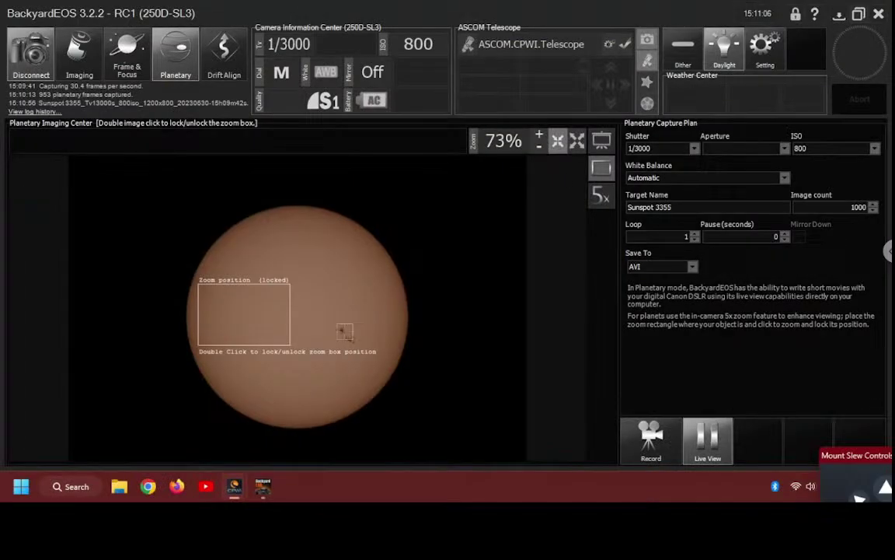
Move the locked zoom box back onto the large sunspot group and magnify the view to 10x.
double_click(346, 333)
double_click(346, 334)
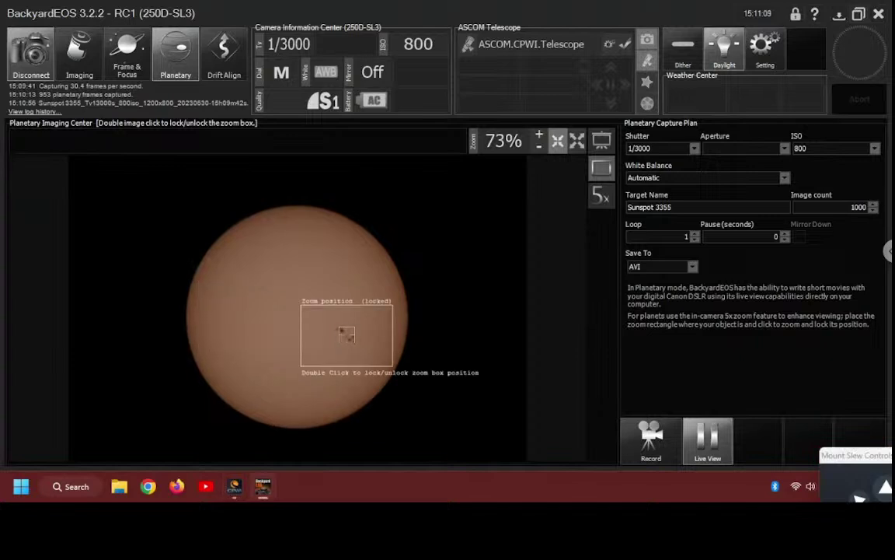
click(601, 196)
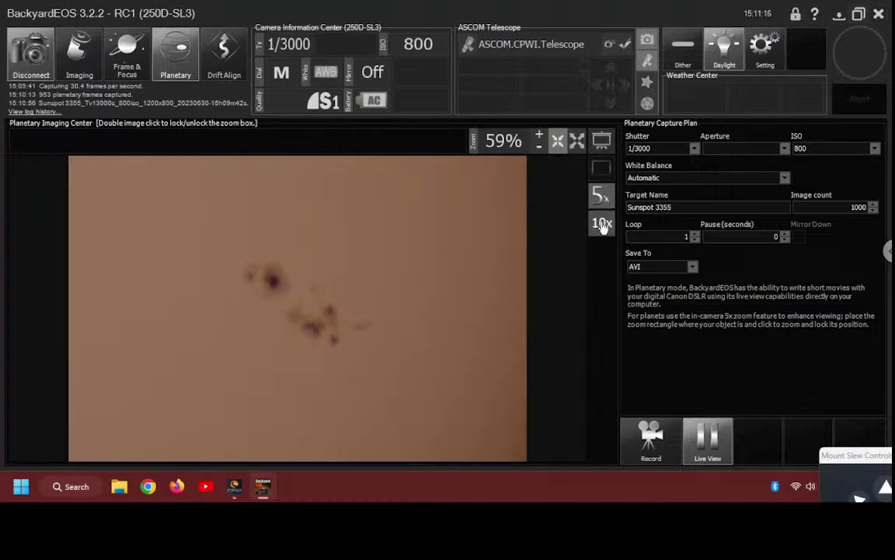
click(603, 225)
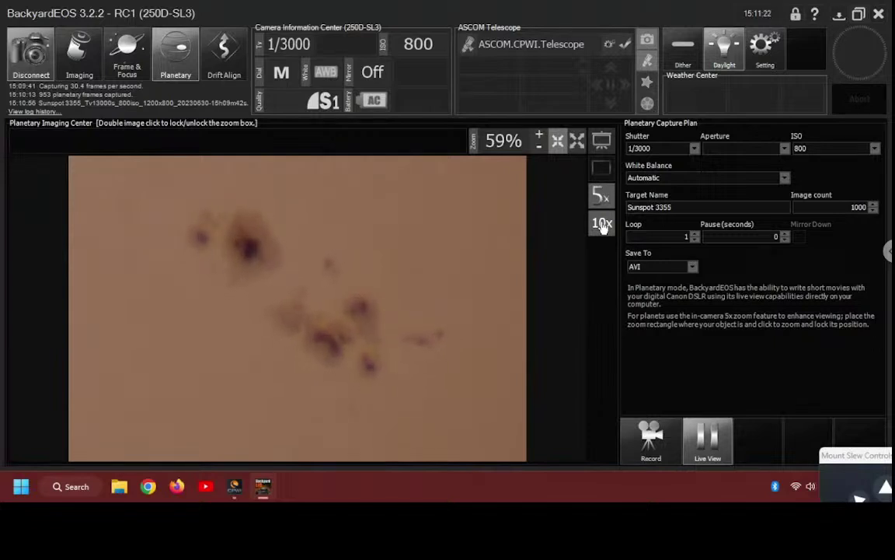
Change the target name back to Sunspot 3354, record another video of the group, and end the capture early.
drag(668, 208, 696, 239)
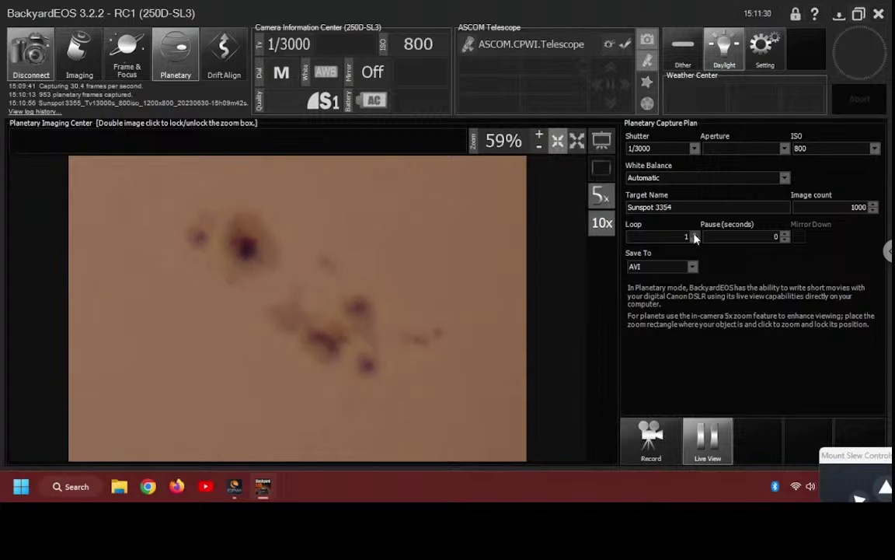
click(649, 442)
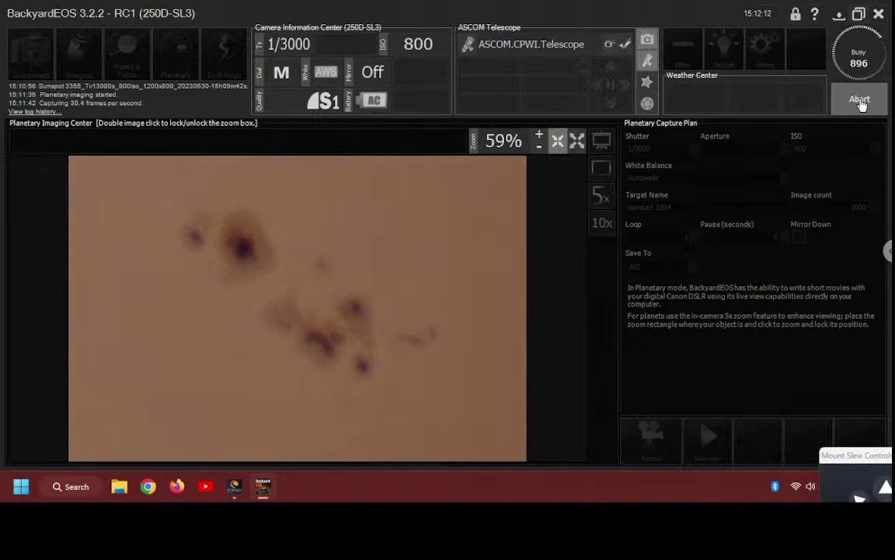
click(859, 102)
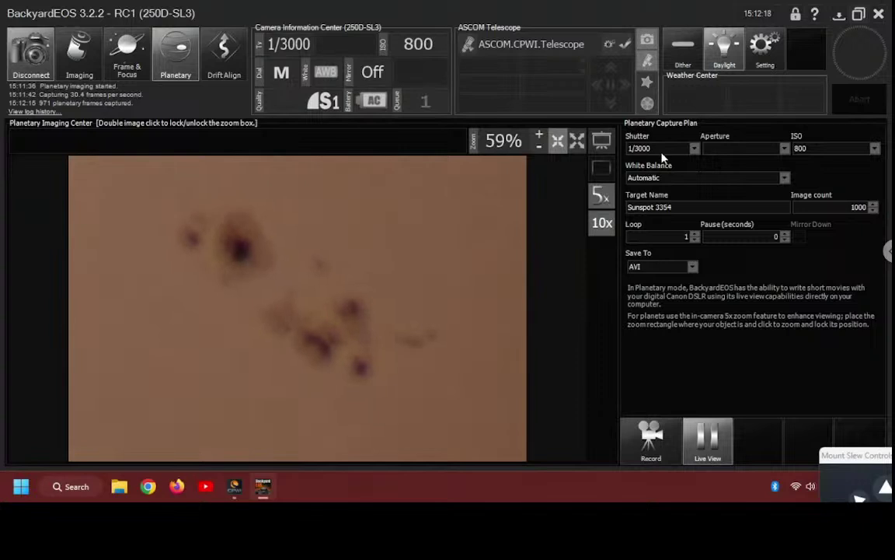
Display the 10x sunspot group in the full-screen live view.
click(576, 140)
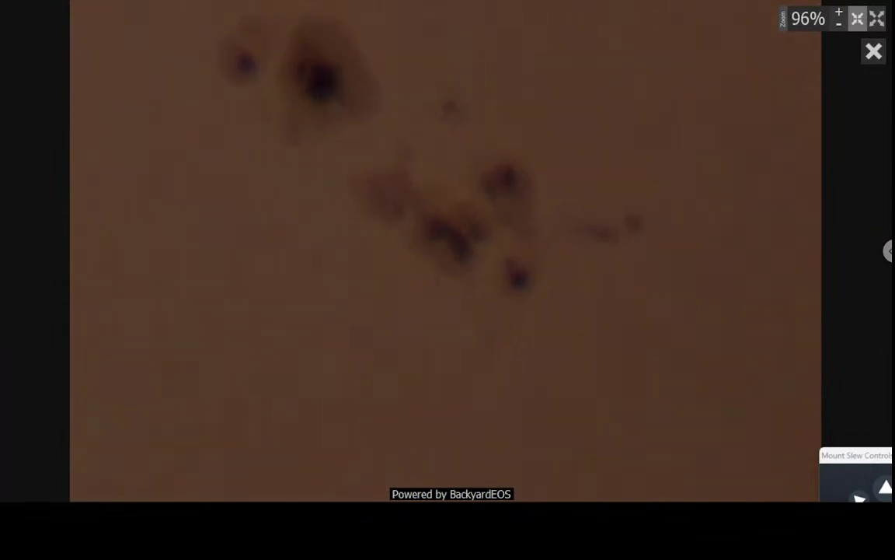
Leave the full-screen presentation, return the live view to the whole solar disk, and set the ISO to 1600.
click(874, 53)
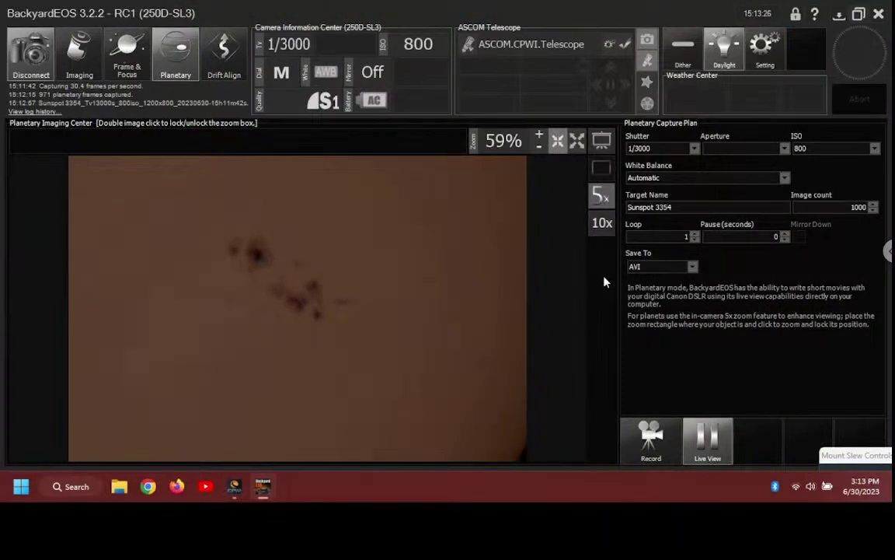
click(602, 201)
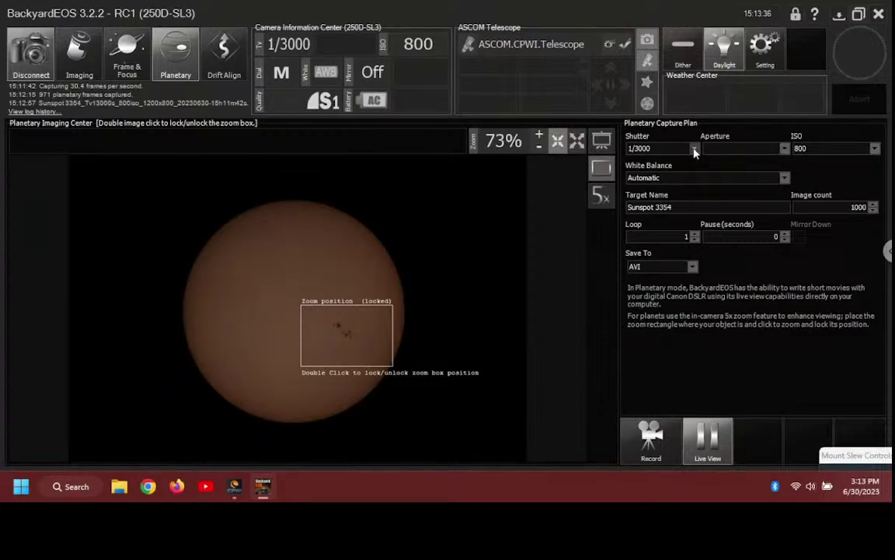
click(874, 148)
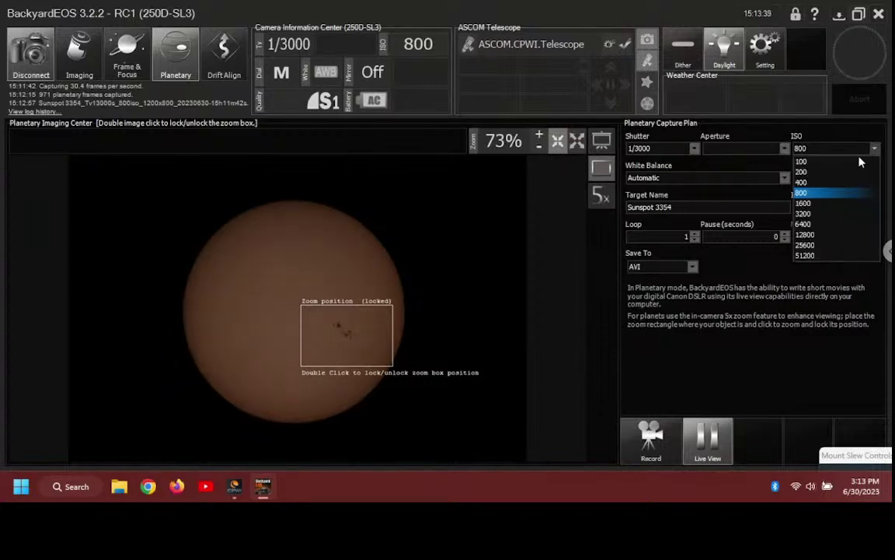
click(804, 203)
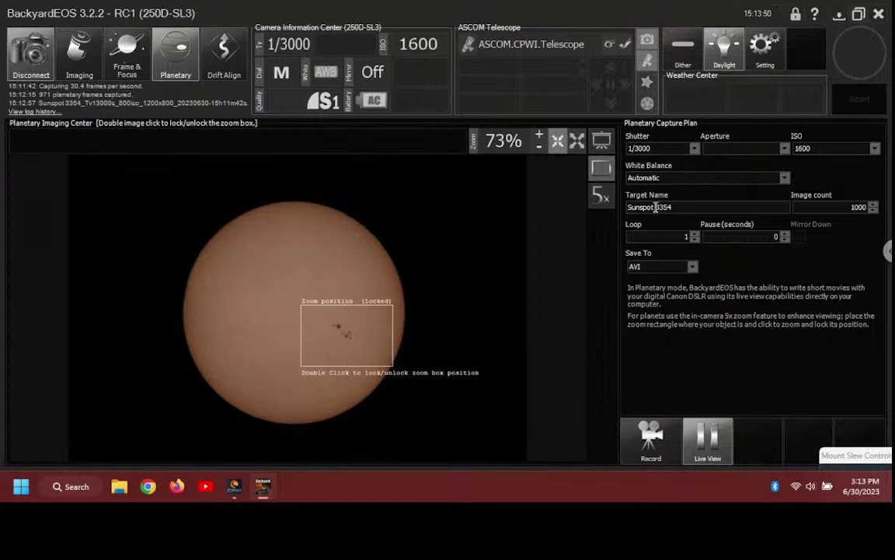
Change the target name to Sunspot 3354-3356 and record a 1000-frame AVI of the full solar disk.
click(687, 207)
text(-3356)
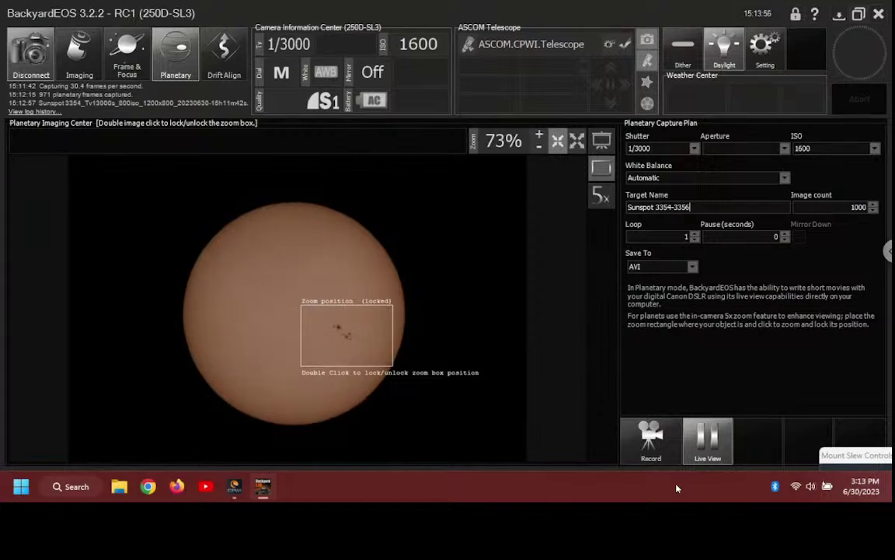
click(653, 441)
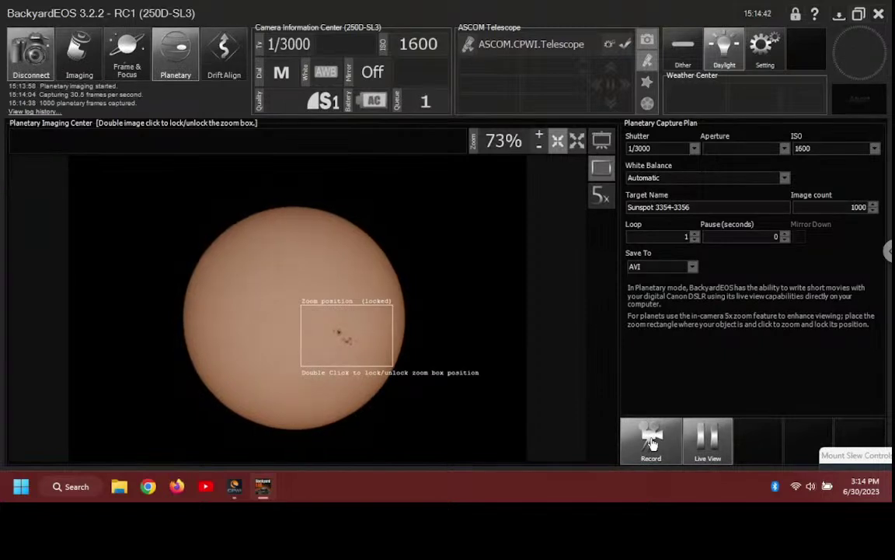
Set the shutter speed to 1/4000 and inspect the whole solar disk in the full-screen live view.
click(693, 150)
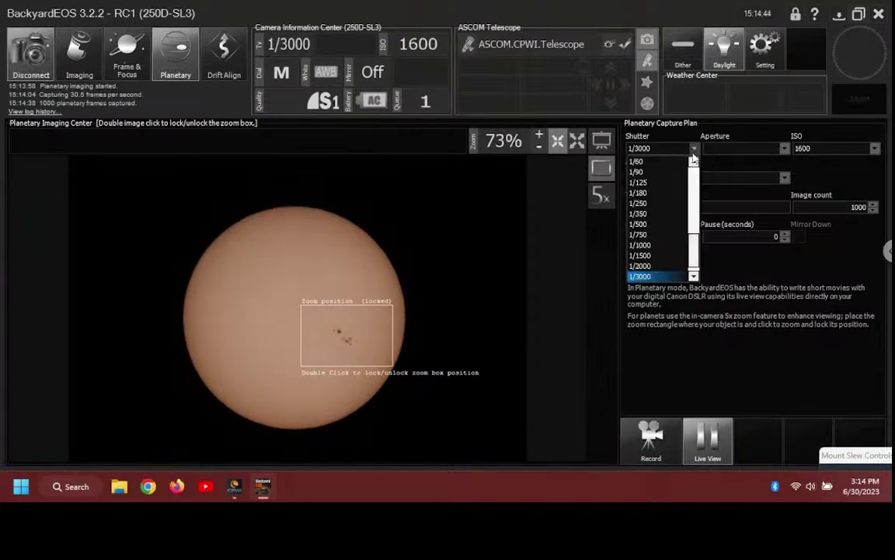
click(694, 278)
click(652, 276)
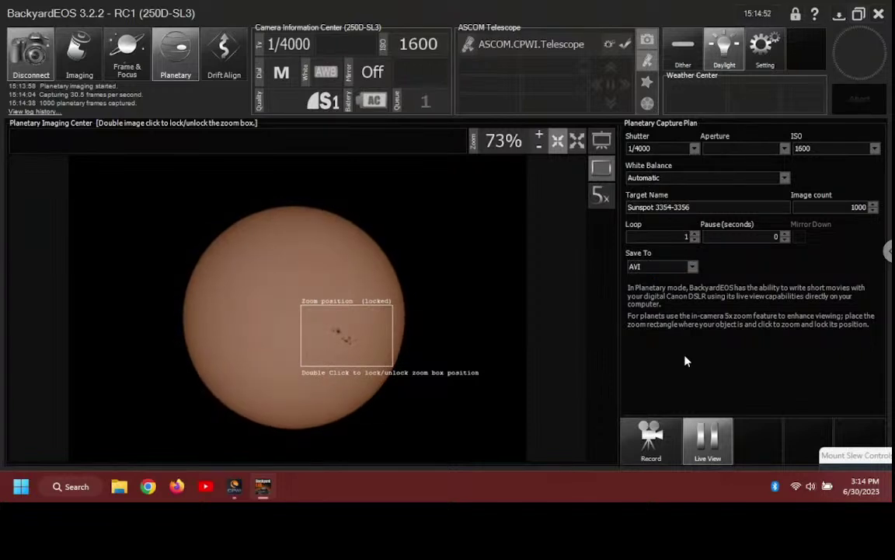
click(601, 142)
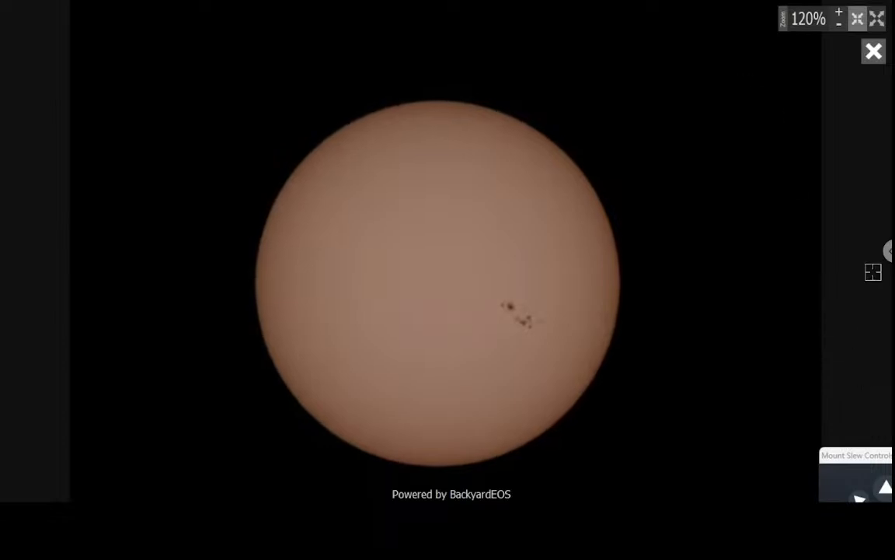
click(874, 51)
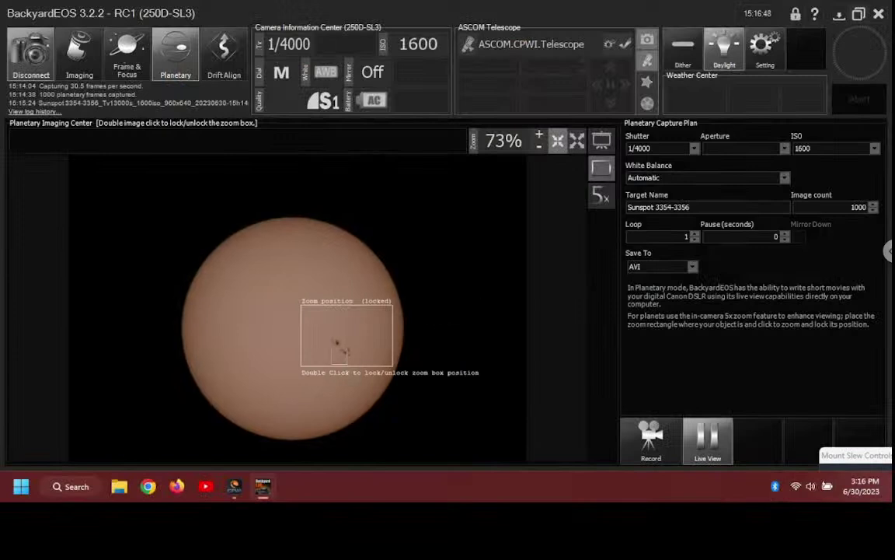
Reposition and lock the zoom box around the sunspot group, magnify it to 10x, and display it in the full-screen live view.
click(340, 350)
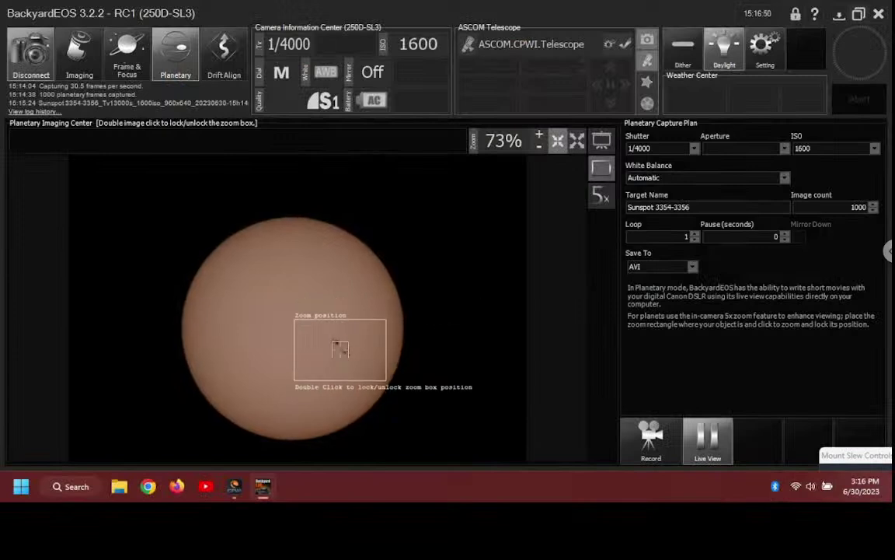
click(603, 197)
click(602, 198)
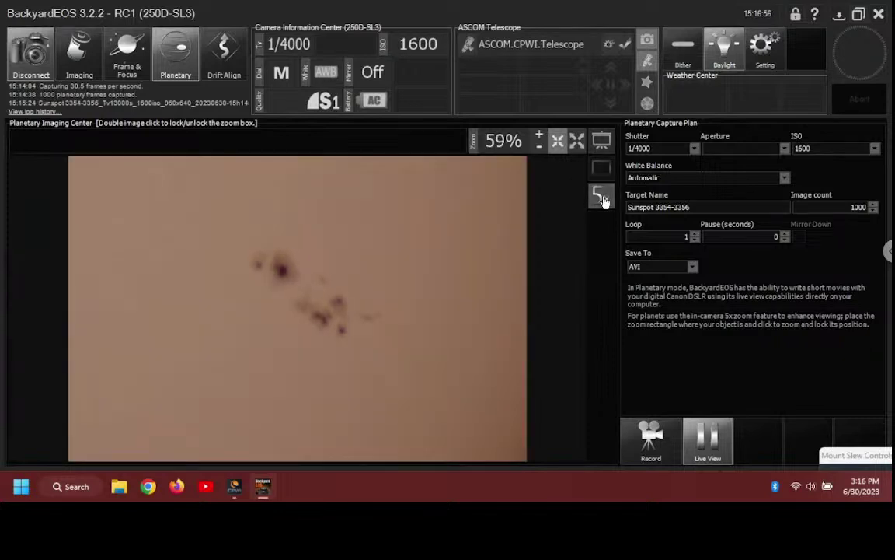
click(602, 168)
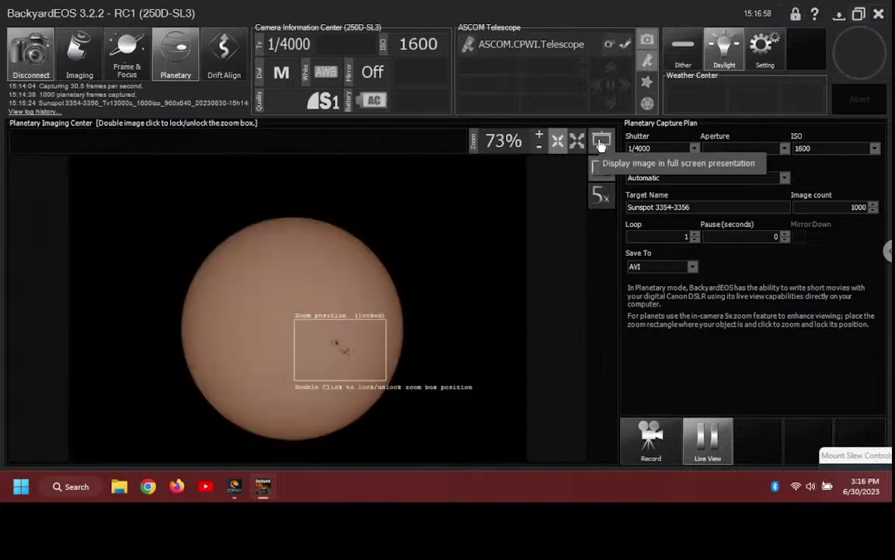
click(602, 225)
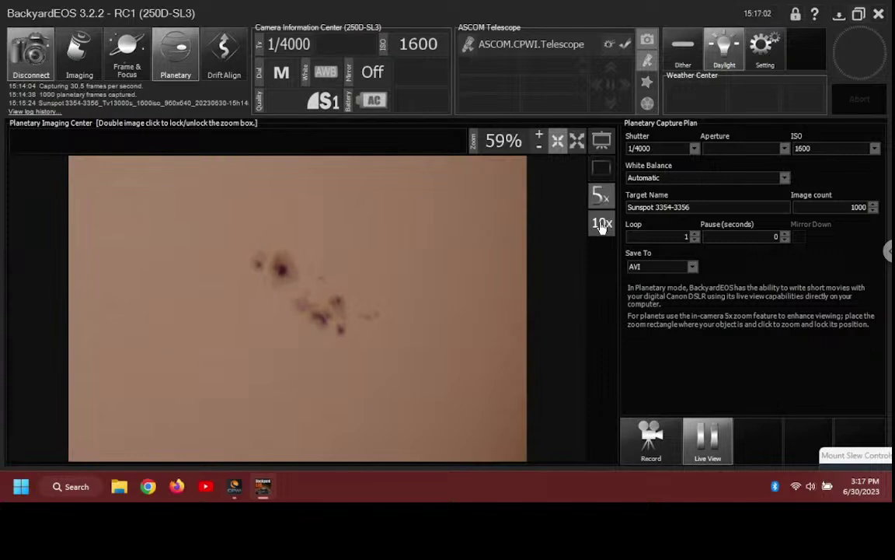
click(602, 147)
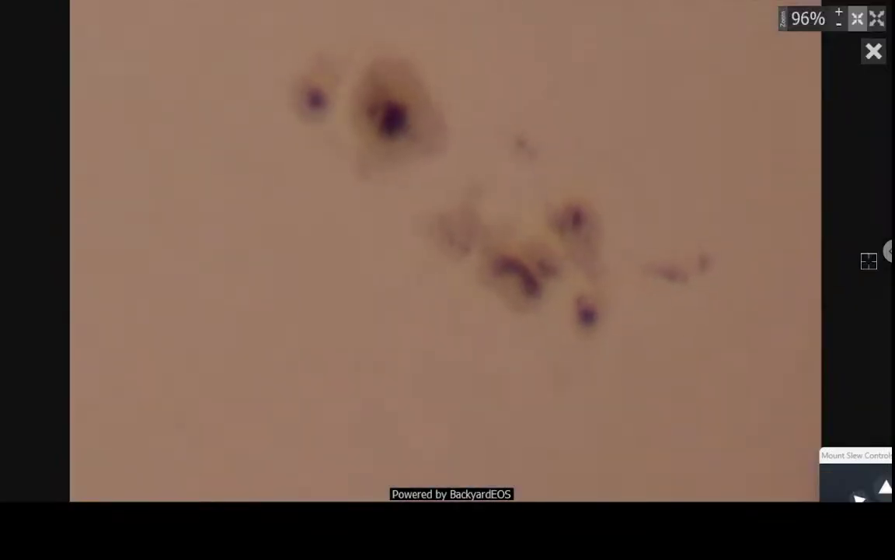